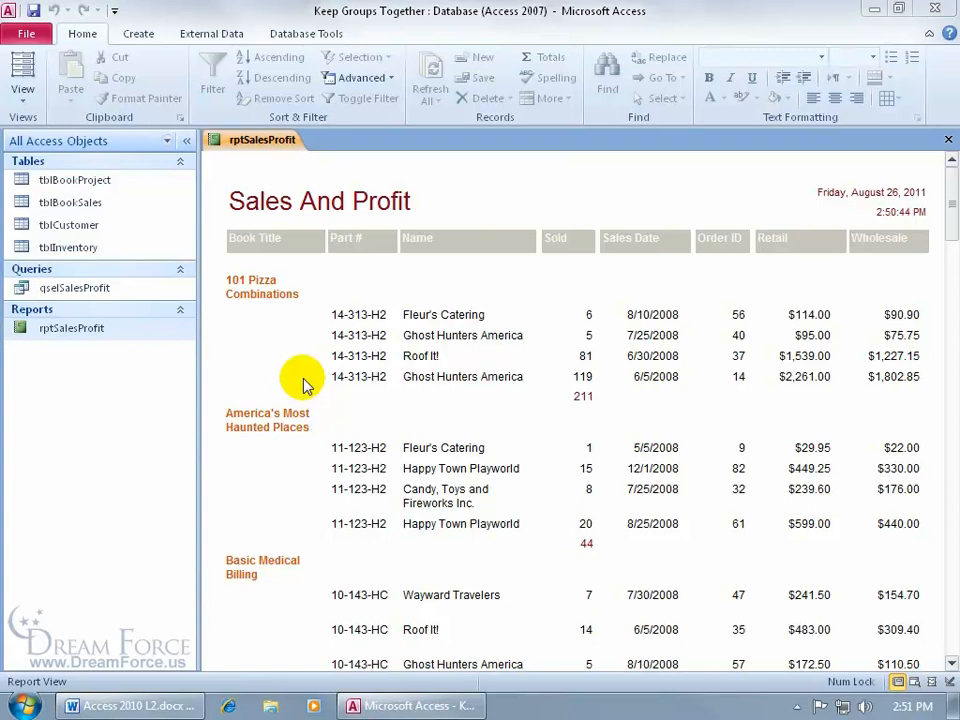
Show the rptSalesProfit report in Print Preview and examine the page break between the bottom of page 2 and the top of page 3
{"action": "right_click", "coordinate": [265, 337]}
{"action": "left_click", "coordinate": [317, 410]}
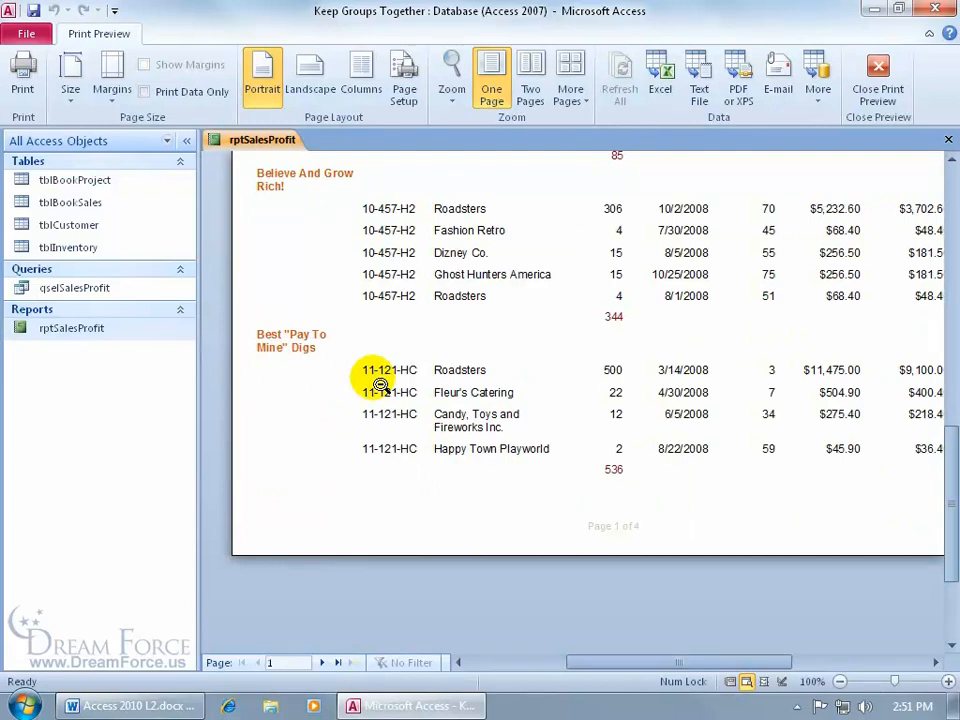
{"action": "left_click", "coordinate": [276, 662]}
{"action": "key", "text": "BackSpace"}
{"action": "type", "text": "2"}
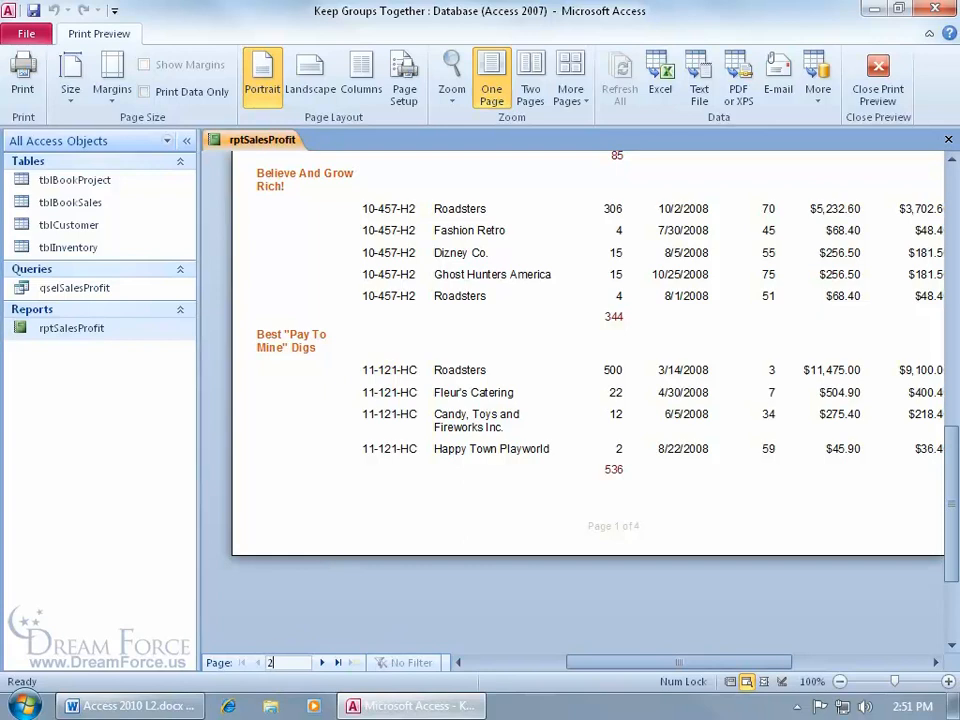
{"action": "key", "text": "Return"}
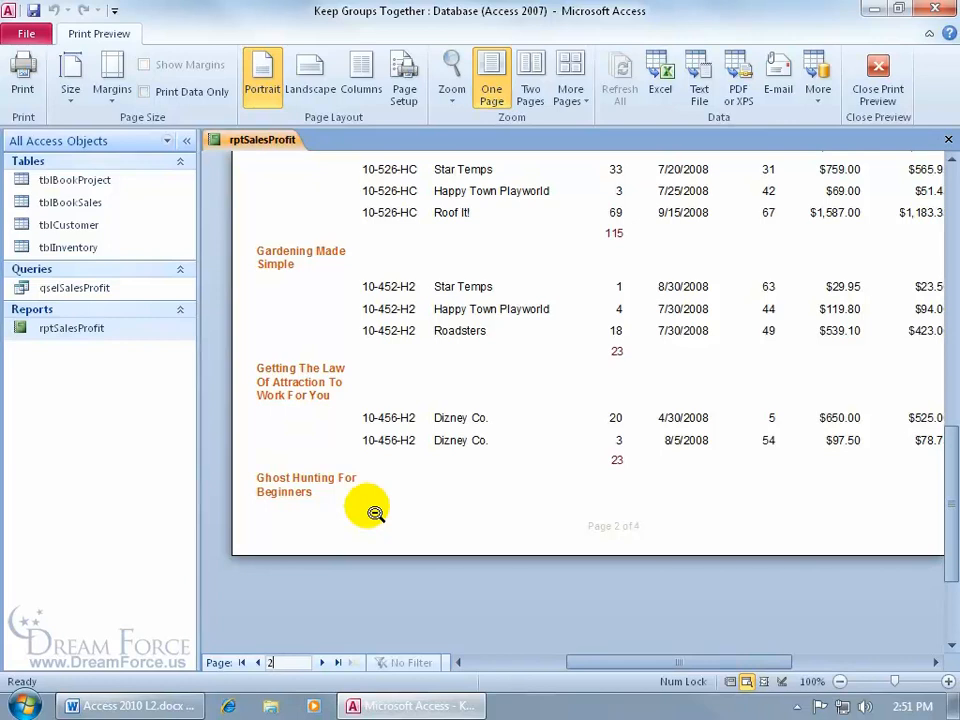
{"action": "left_click", "coordinate": [321, 662]}
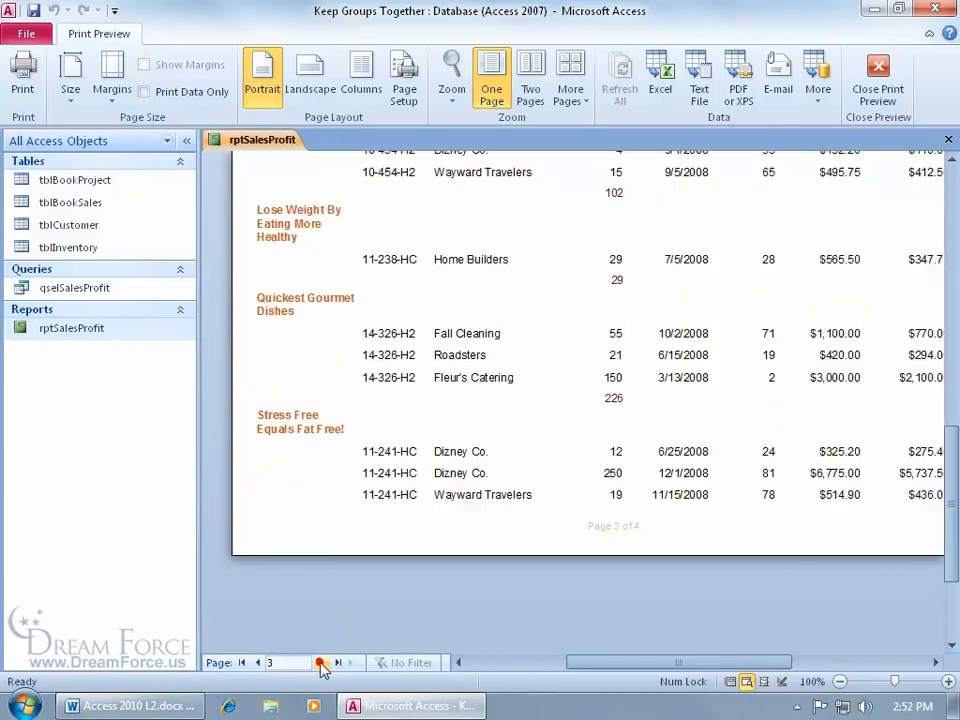
{"action": "left_click_drag", "start_coordinate": [945, 484], "coordinate": [946, 288]}
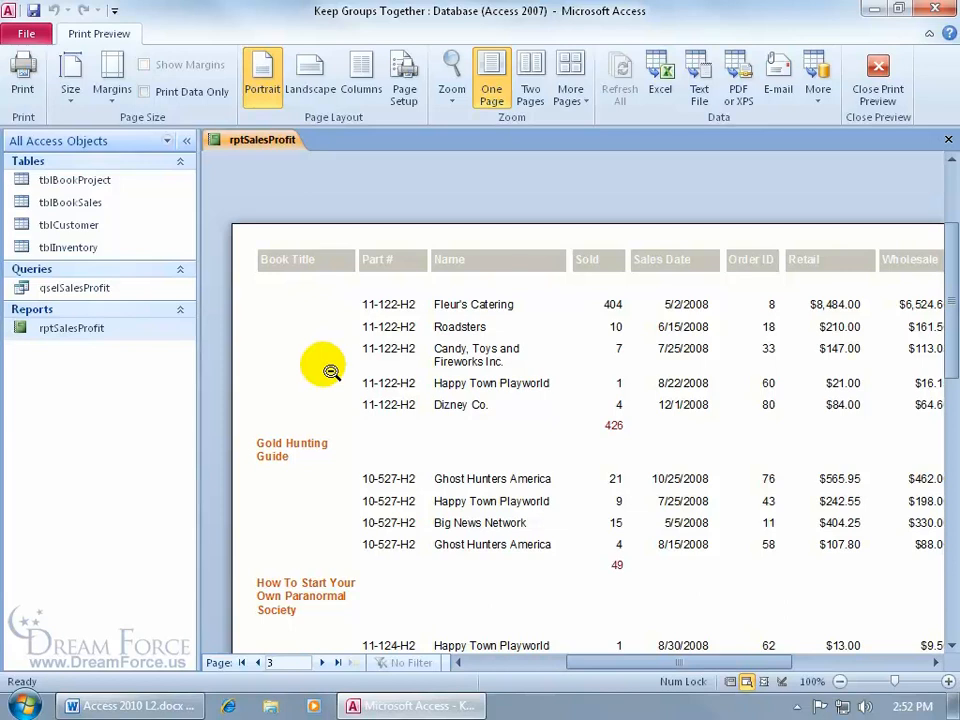
Switch the rptSalesProfit report to Design View
{"action": "right_click", "coordinate": [319, 335]}
{"action": "left_click", "coordinate": [340, 393]}
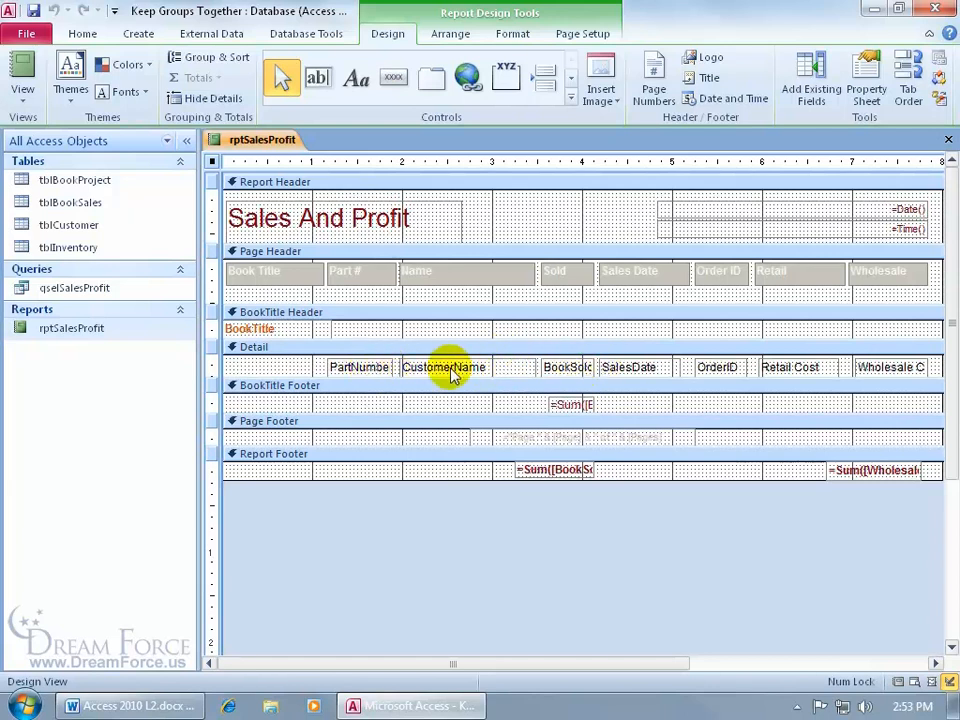
{"action": "left_click", "coordinate": [372, 370]}
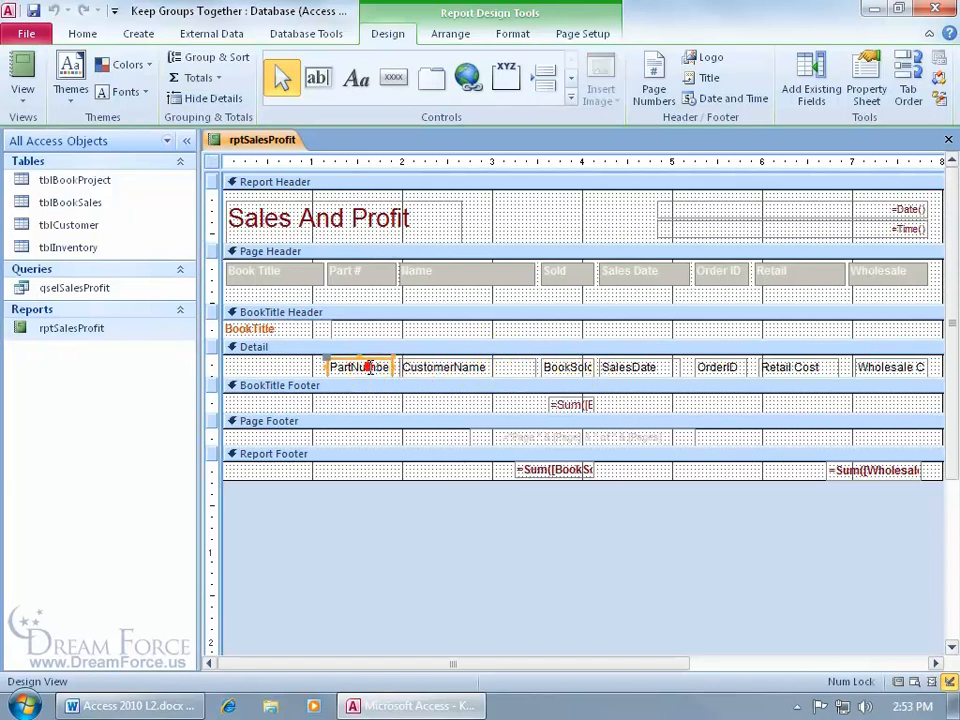
{"action": "left_click", "coordinate": [440, 366], "text": "shift"}
{"action": "left_click", "coordinate": [578, 368], "text": "shift"}
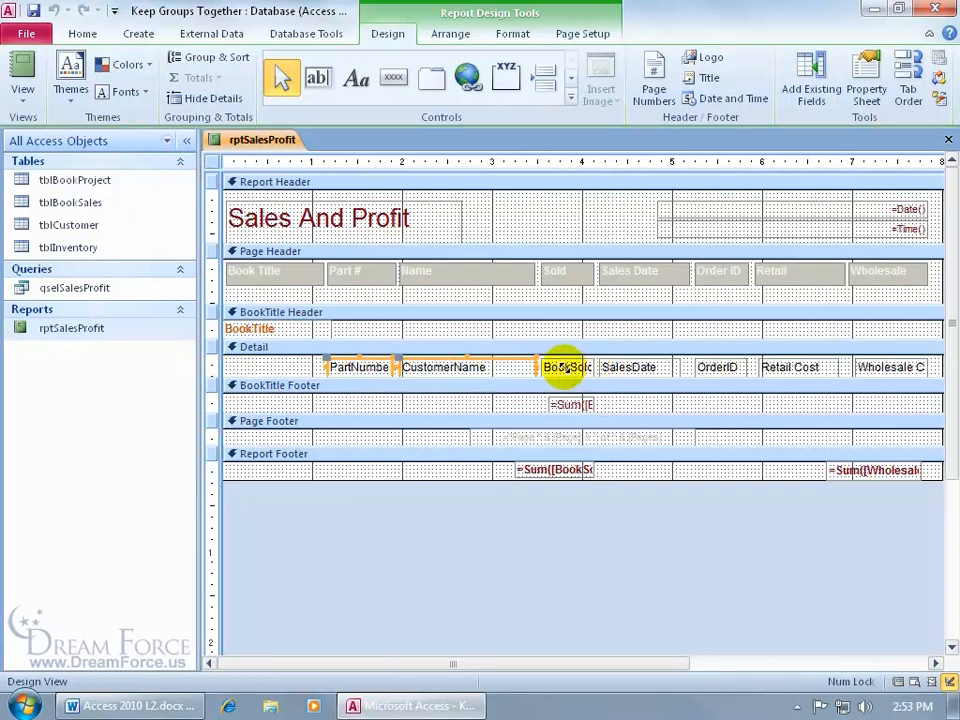
{"action": "left_click", "coordinate": [215, 366]}
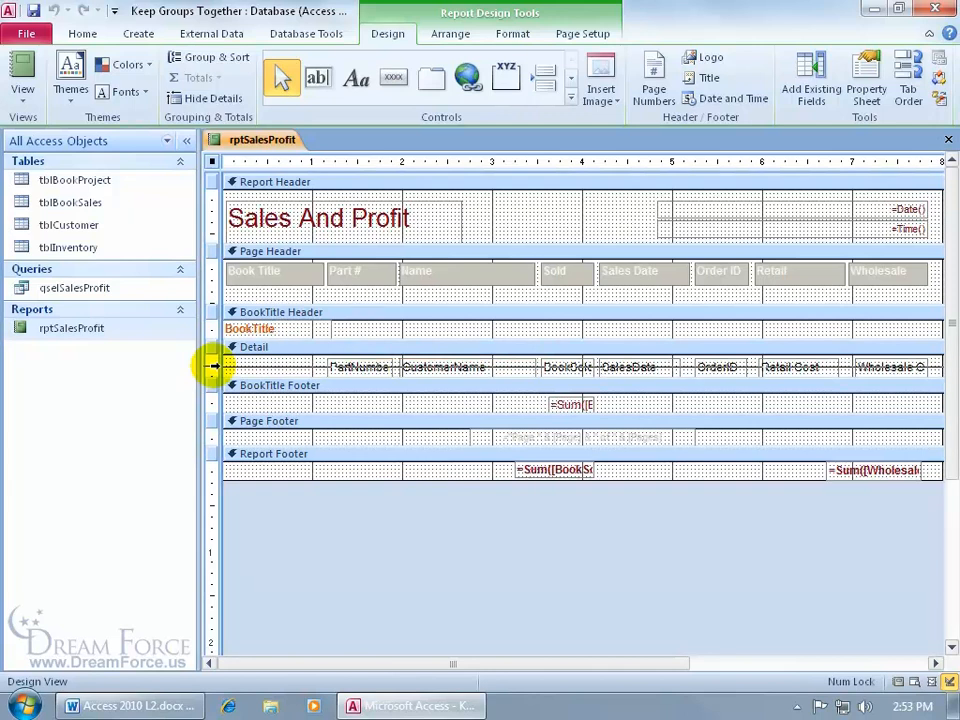
Move all Detail section controls together up to the section's top edge and shrink the Detail section's height to fit them
{"action": "left_click", "coordinate": [215, 366]}
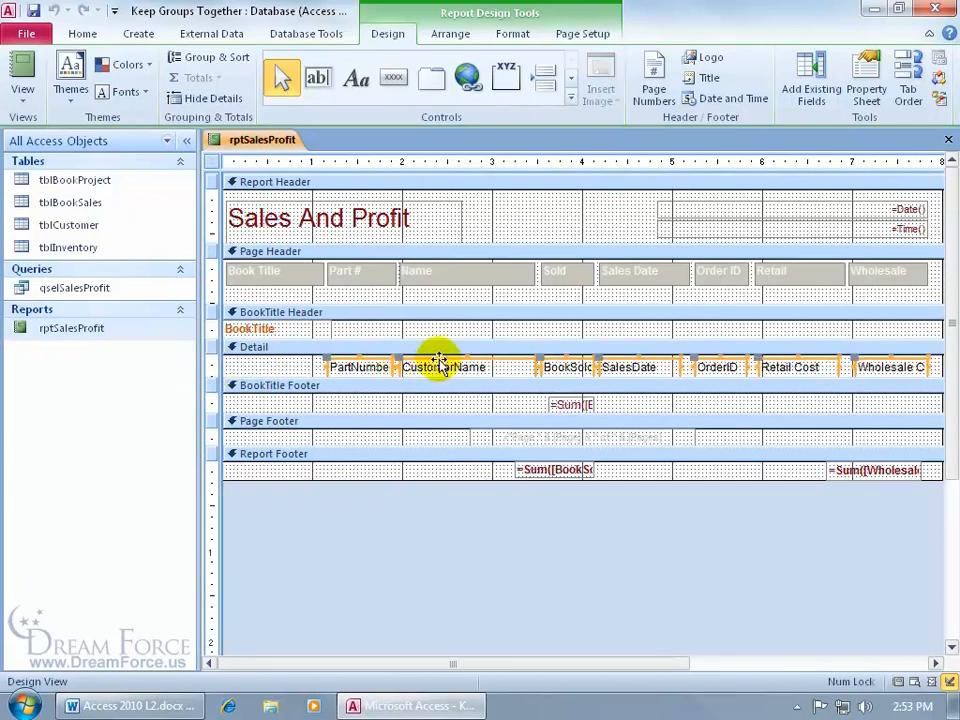
{"action": "left_click_drag", "start_coordinate": [439, 360], "coordinate": [439, 358]}
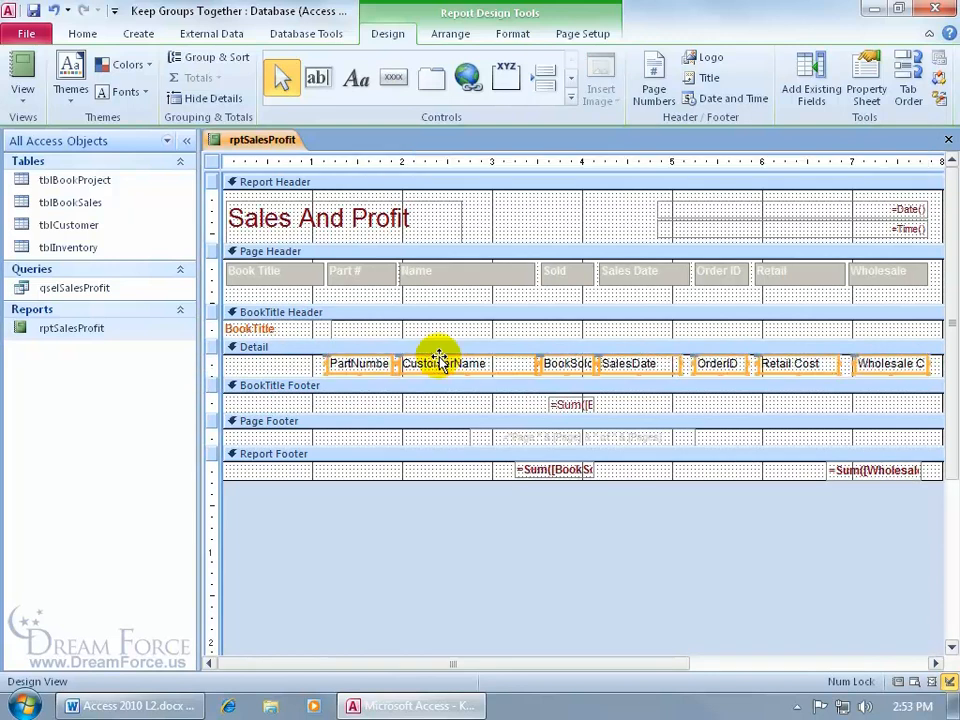
{"action": "left_click", "coordinate": [53, 10]}
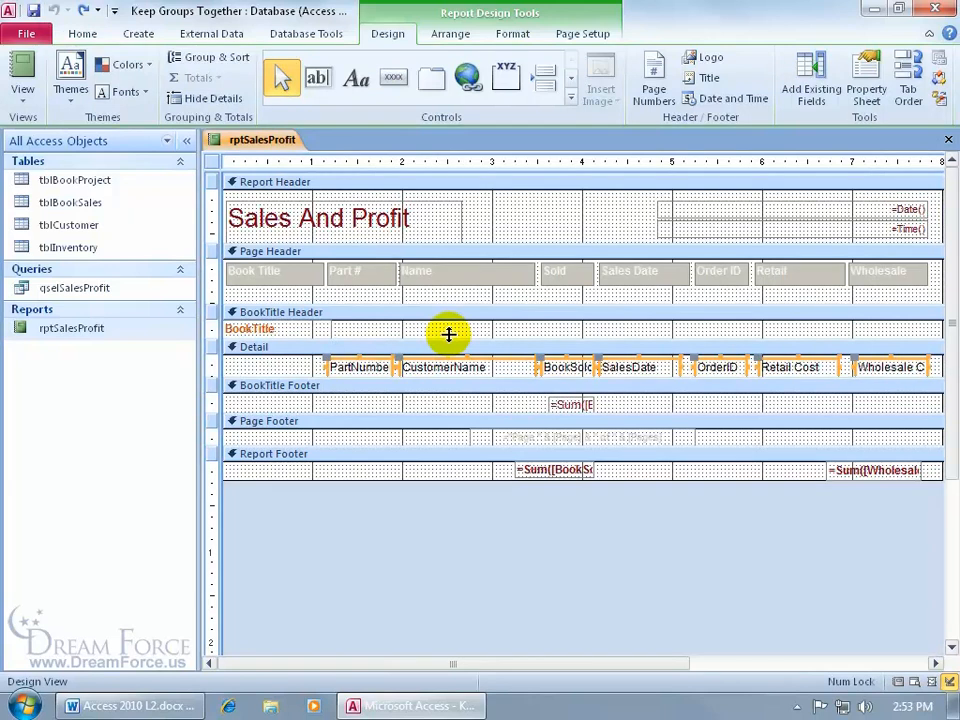
{"action": "key", "text": "Up"}
{"action": "key", "text": "Up"}
{"action": "key", "text": "Up"}
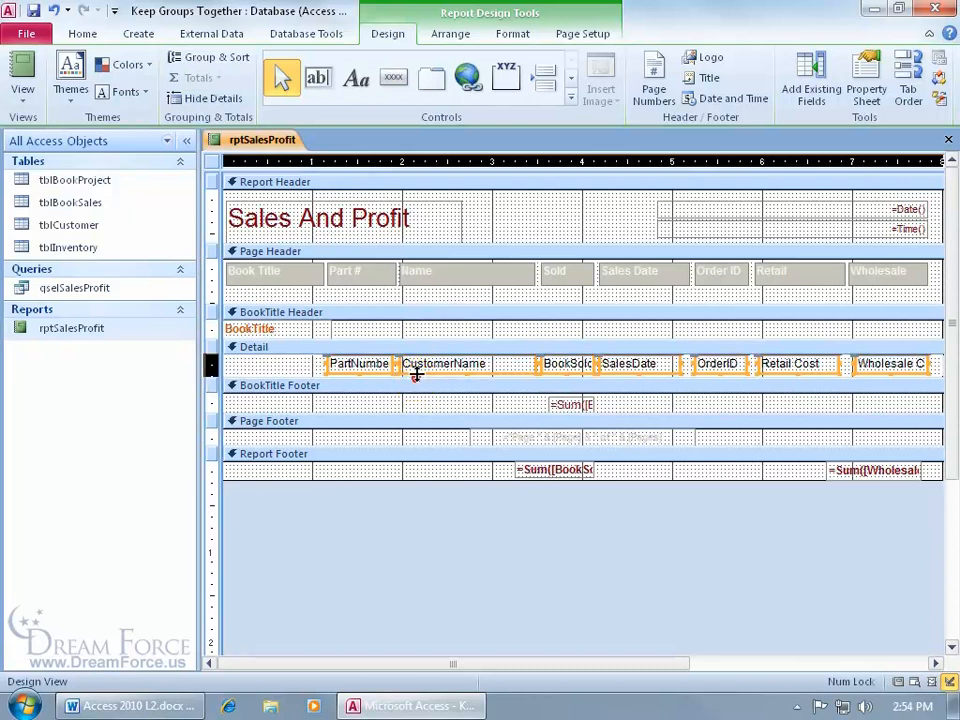
{"action": "left_click_drag", "start_coordinate": [416, 377], "coordinate": [416, 372]}
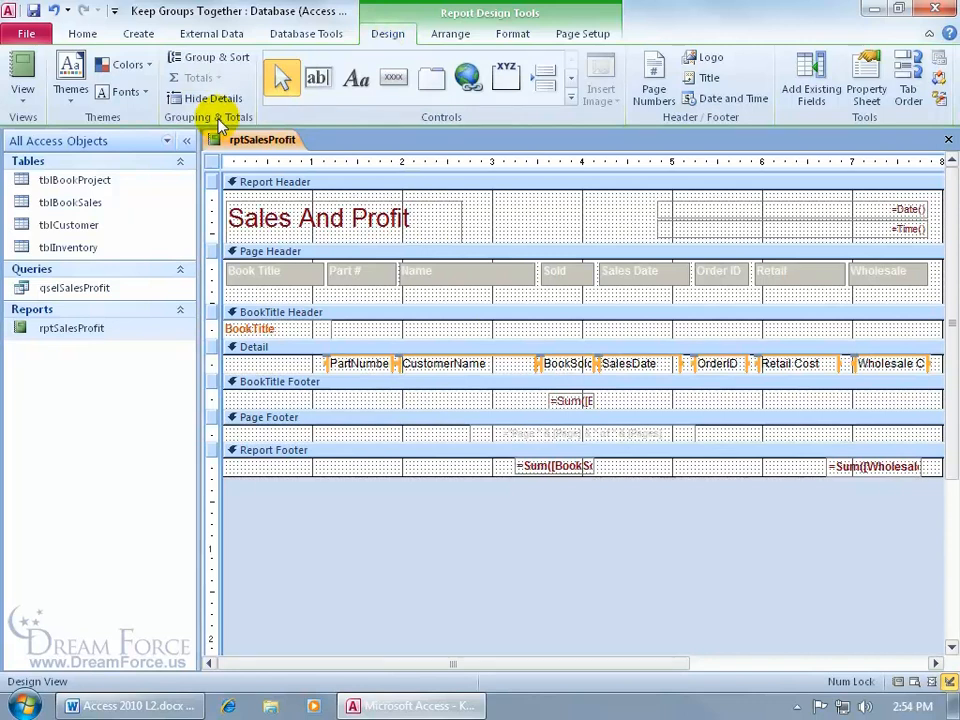
Set the BookTitle group's sorting and grouping options to keep the whole group together on one page
{"action": "left_click", "coordinate": [214, 59]}
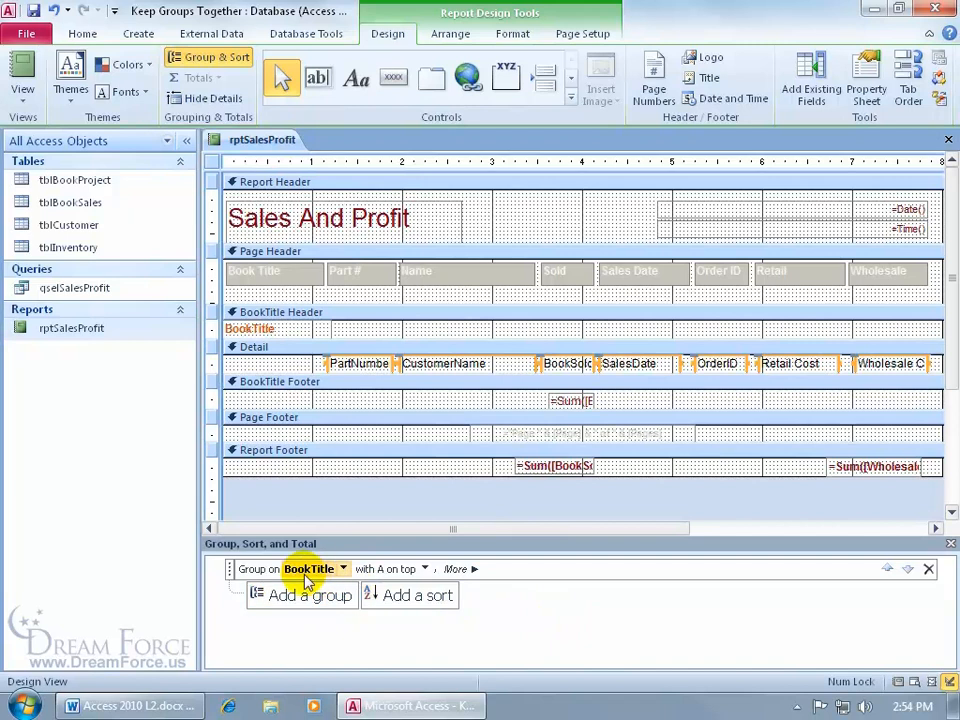
{"action": "left_click", "coordinate": [473, 569]}
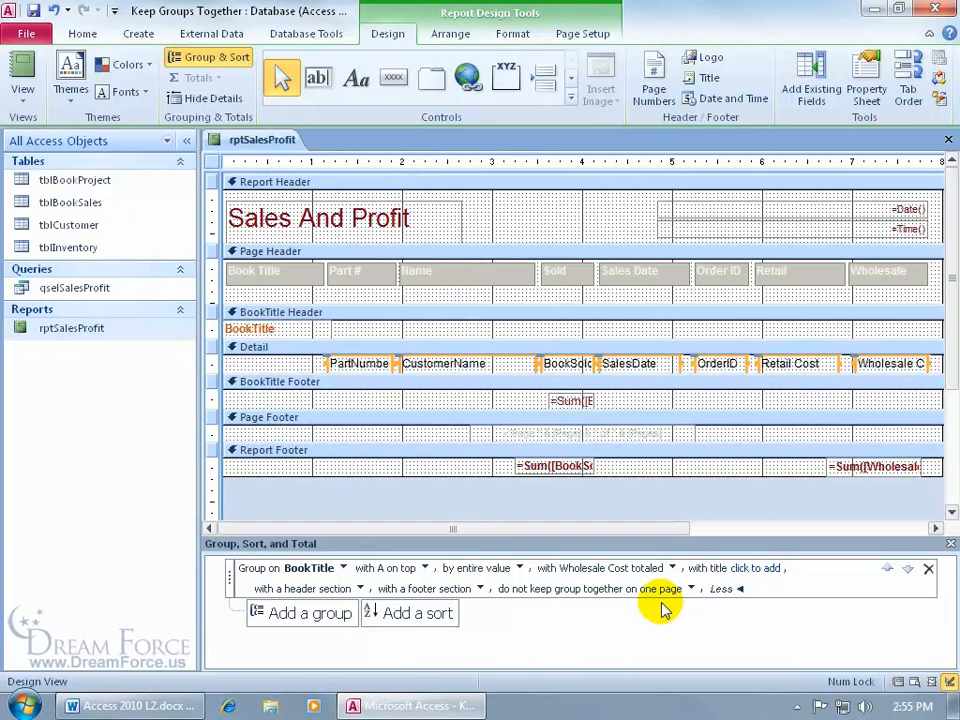
{"action": "left_click", "coordinate": [690, 589]}
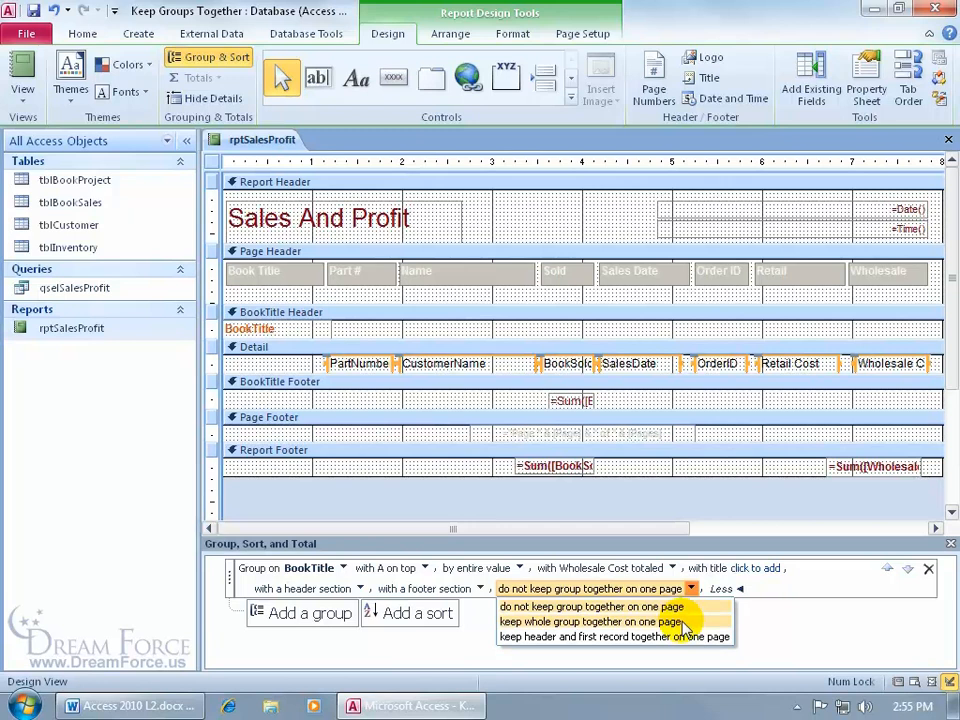
{"action": "left_click", "coordinate": [685, 623]}
{"action": "left_click", "coordinate": [688, 589]}
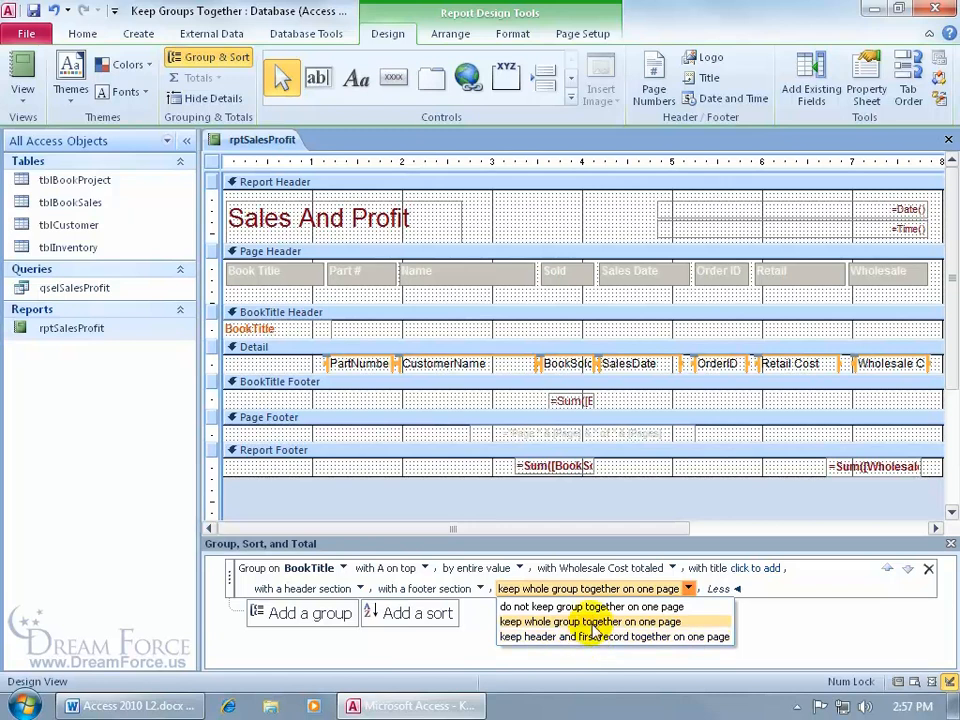
{"action": "left_click", "coordinate": [591, 623]}
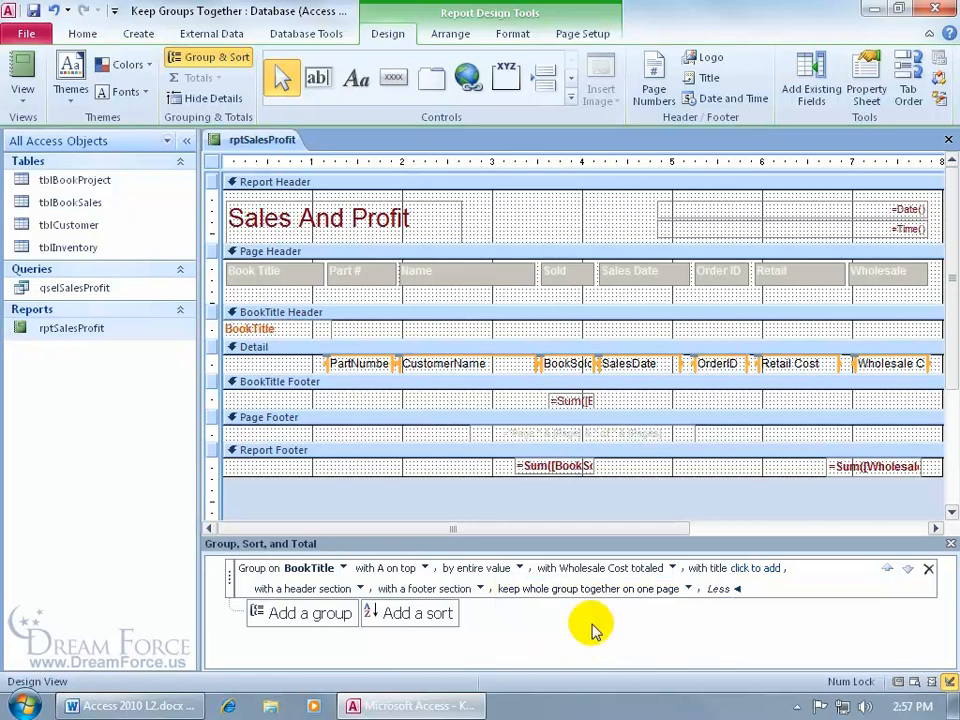
Preview the report for printing again and check how the book groups are divided between pages 2 and 3
{"action": "right_click", "coordinate": [264, 146]}
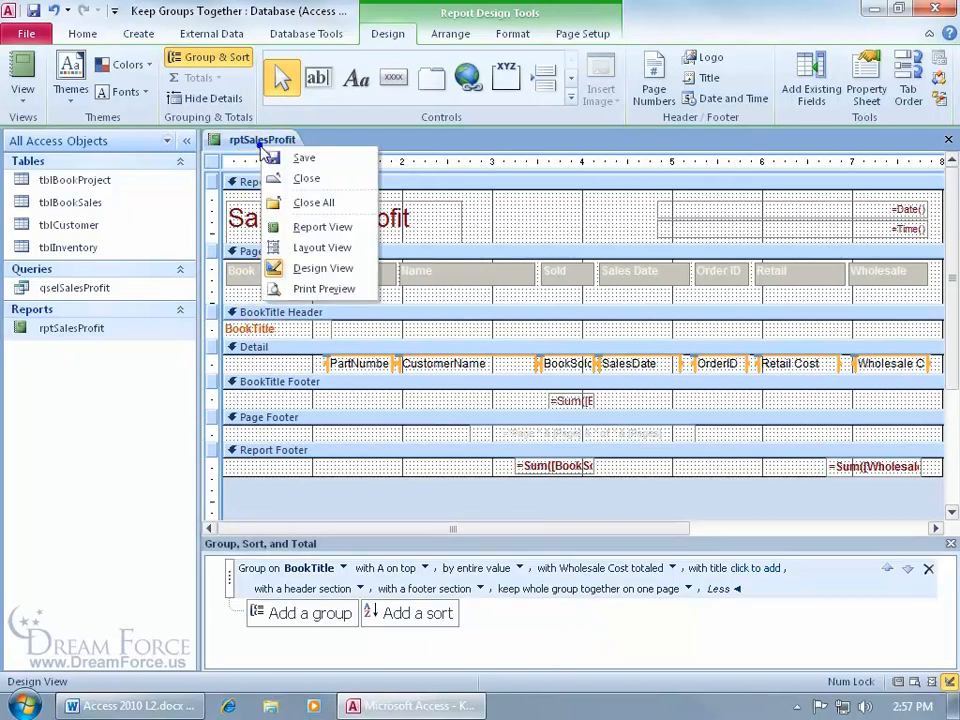
{"action": "left_click", "coordinate": [315, 290]}
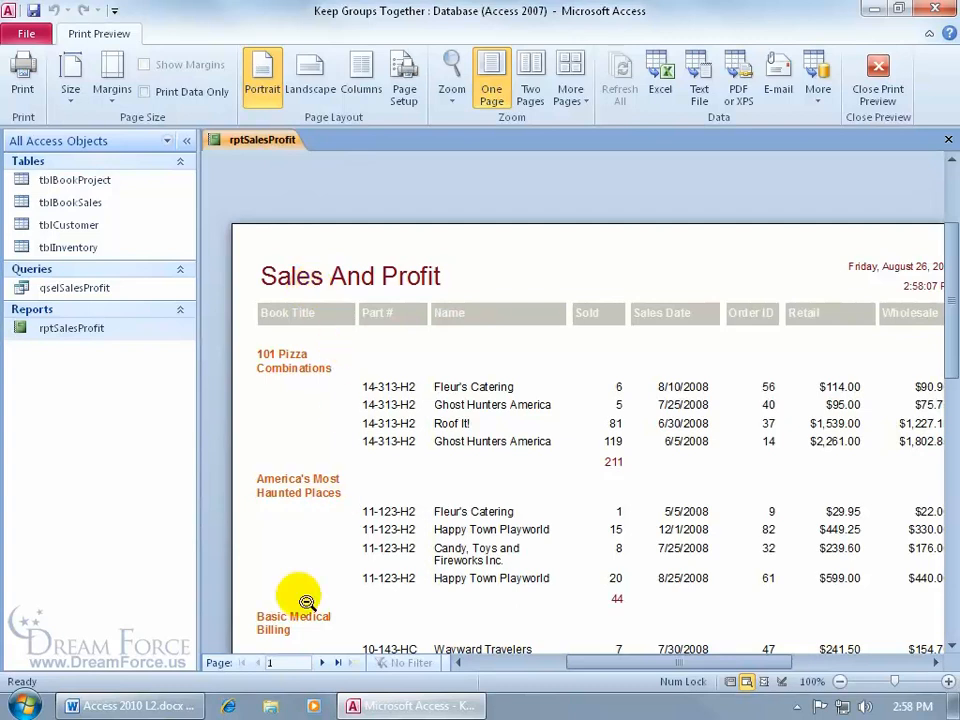
{"action": "left_click", "coordinate": [268, 662]}
{"action": "type", "text": "2"}
{"action": "key", "text": "Return"}
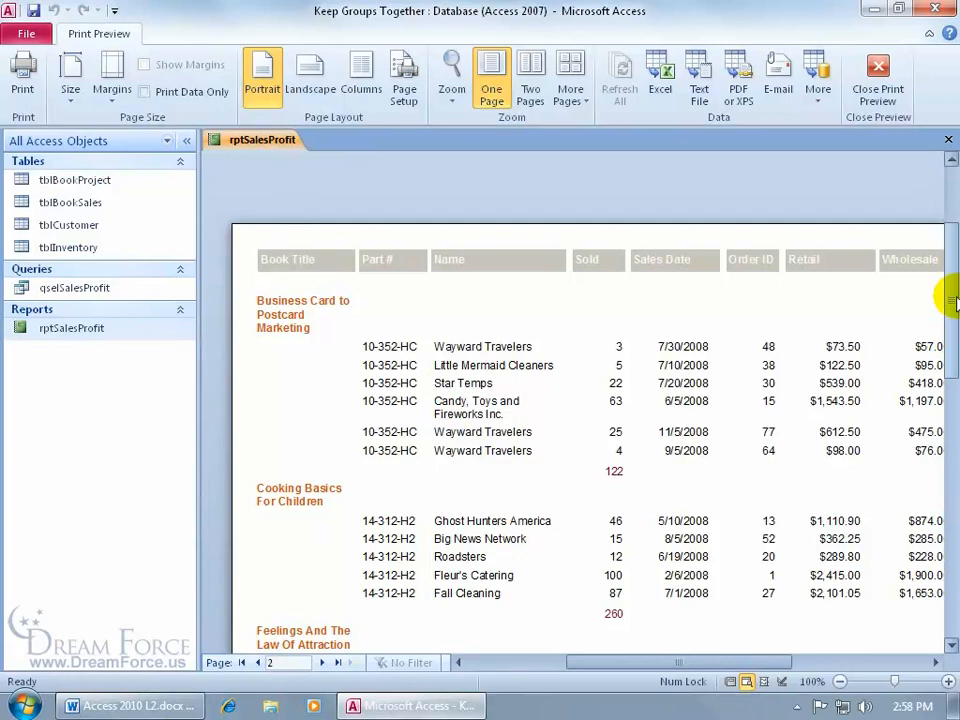
{"action": "scroll", "coordinate": [945, 300], "scroll_direction": "down", "scroll_amount": 8}
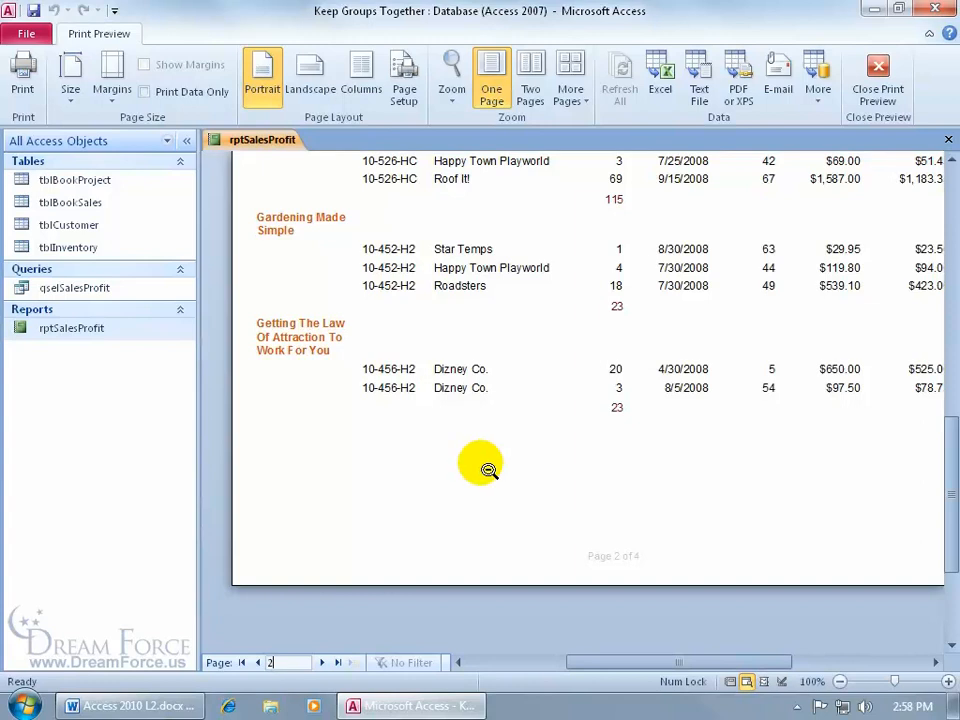
{"action": "left_click", "coordinate": [321, 662]}
{"action": "left_click_drag", "start_coordinate": [948, 490], "coordinate": [940, 250]}
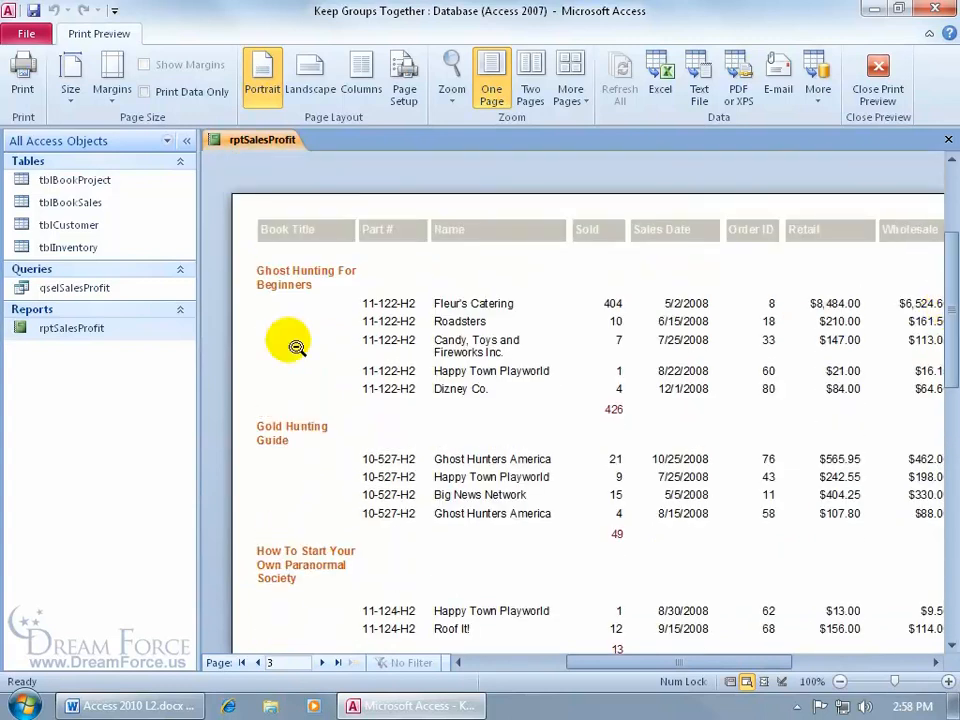